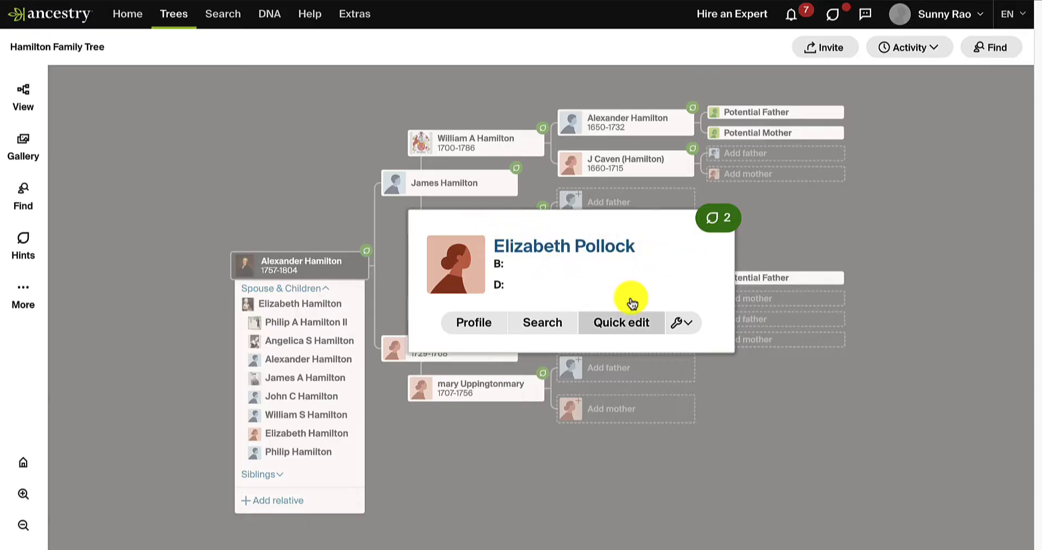
Open the paternal grandmother's quick edit form and enter her birth year and the birthplace New York, United States
left_click(638, 325)
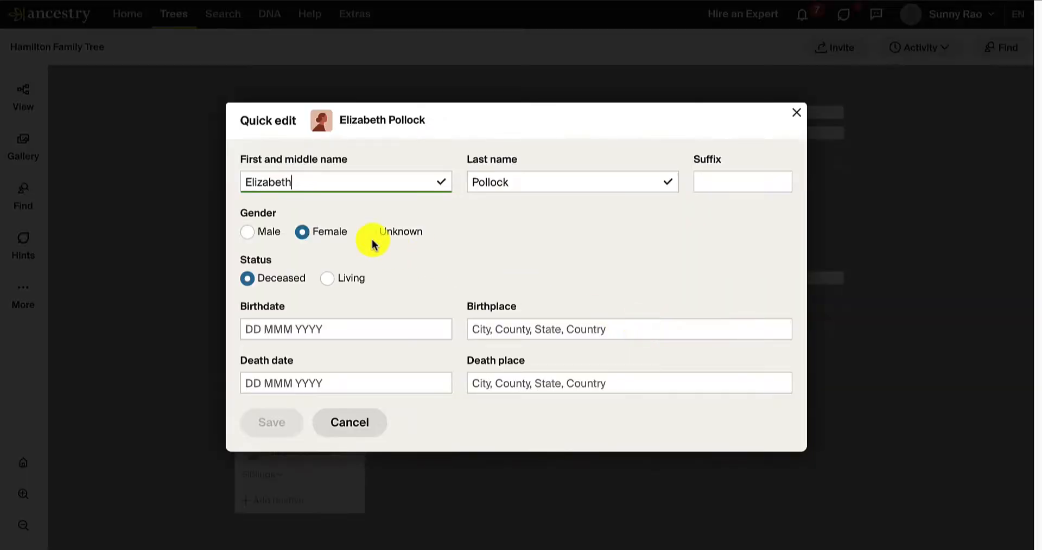
left_click(403, 332)
type("1700")
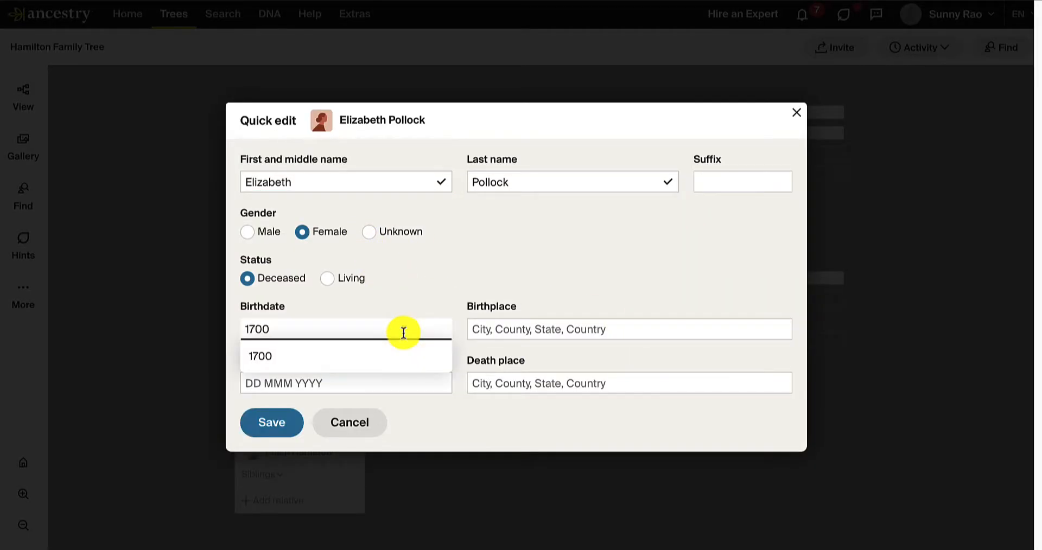
left_click(403, 359)
left_click(553, 329)
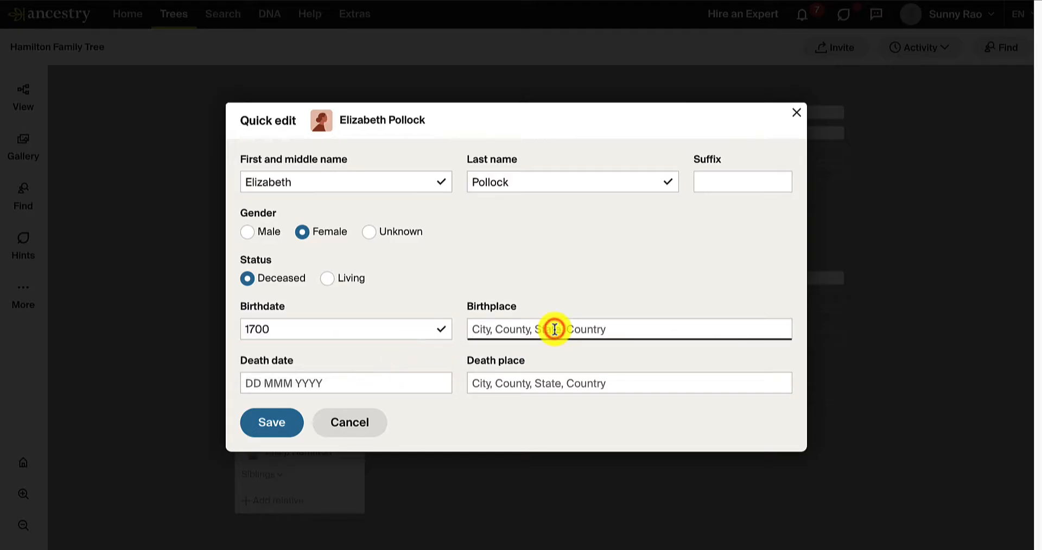
type("new yo")
key("Down")
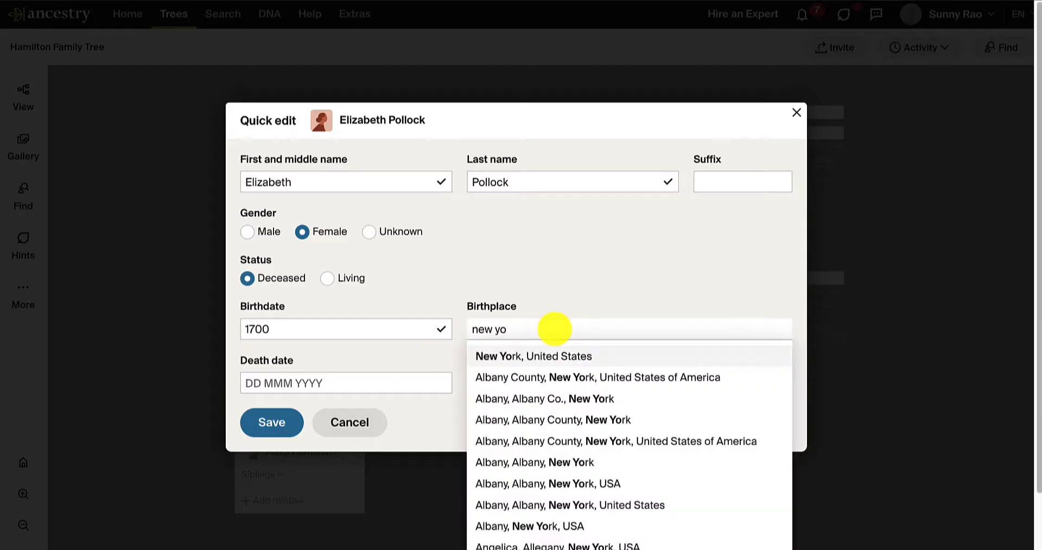
key("Return")
Set the paternal grandmother's death date to 1745 and save her details
left_click(407, 384)
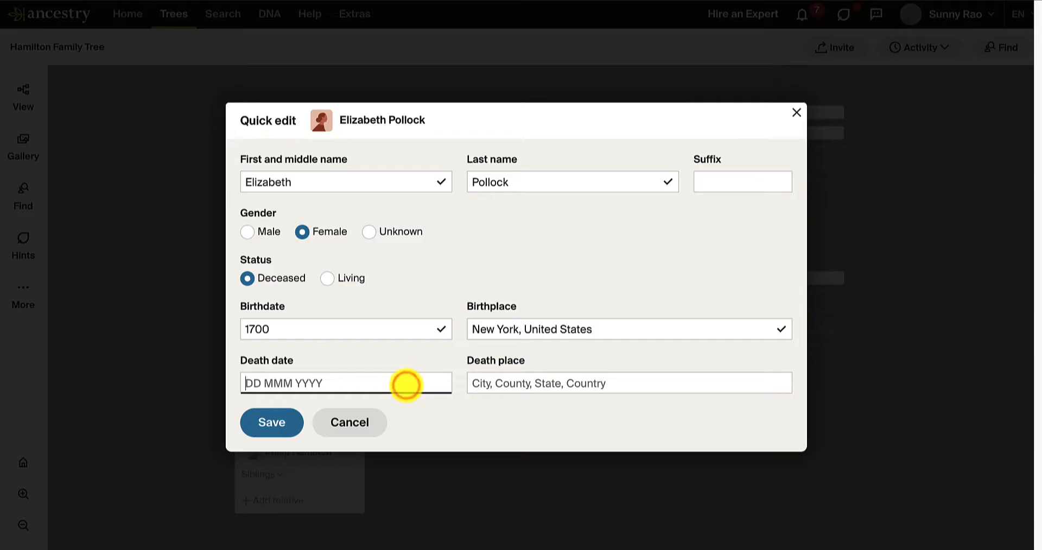
type("1745")
left_click(411, 410)
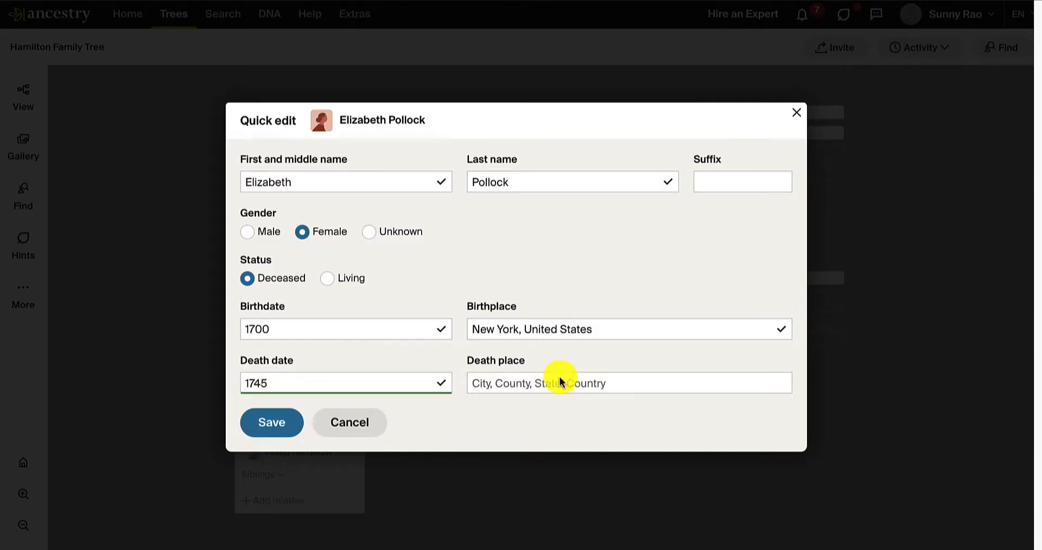
left_click(288, 427)
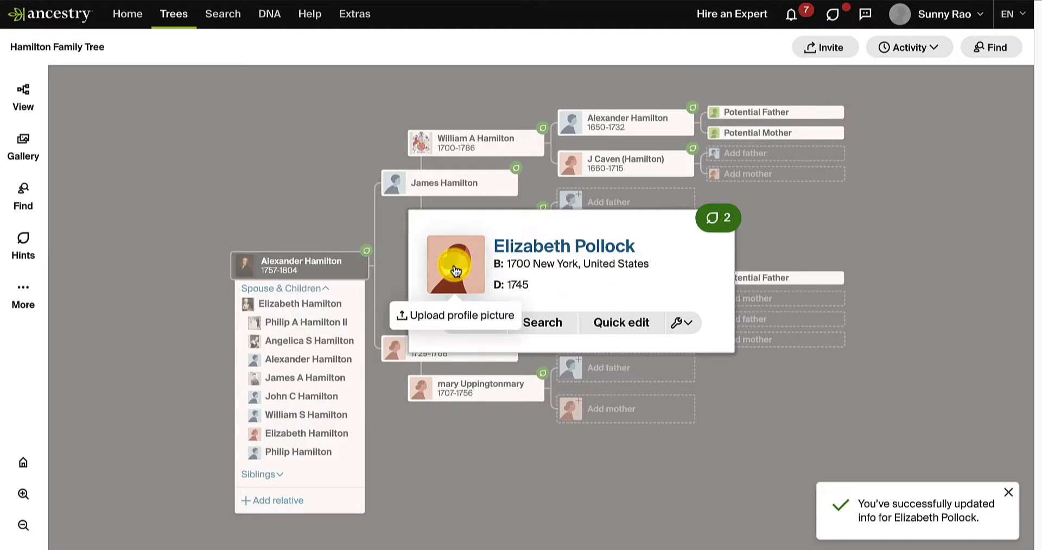
Upload the CatherineVR portrait as the paternal grandmother's profile picture and replace its title with her full name
left_click(490, 319)
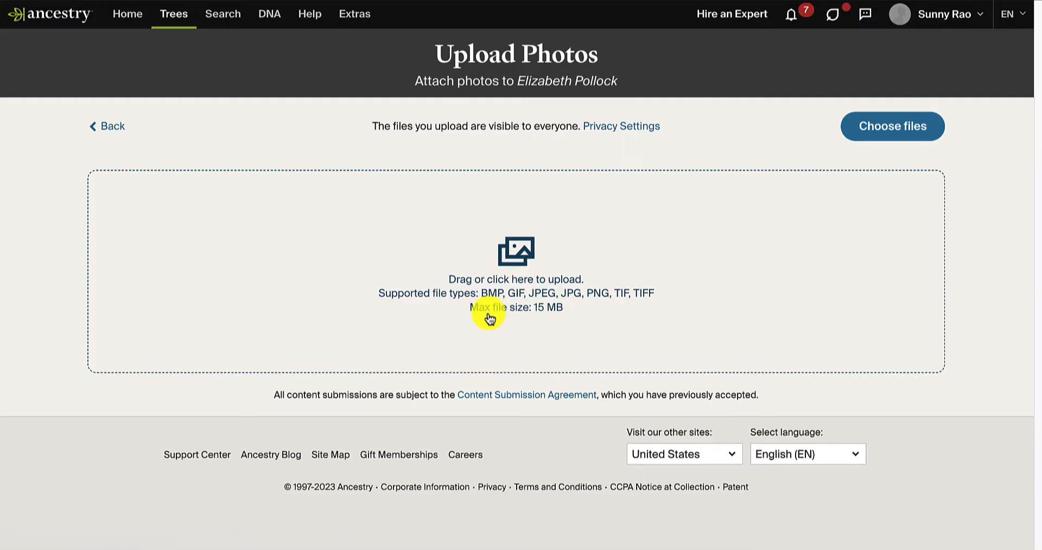
left_click(879, 133)
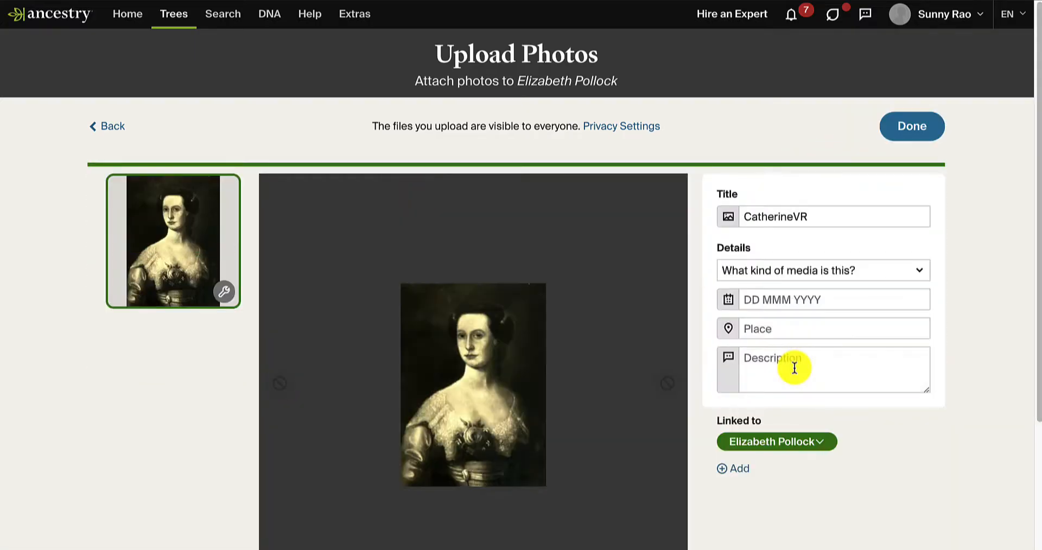
double_click(826, 215)
key("BackSpace")
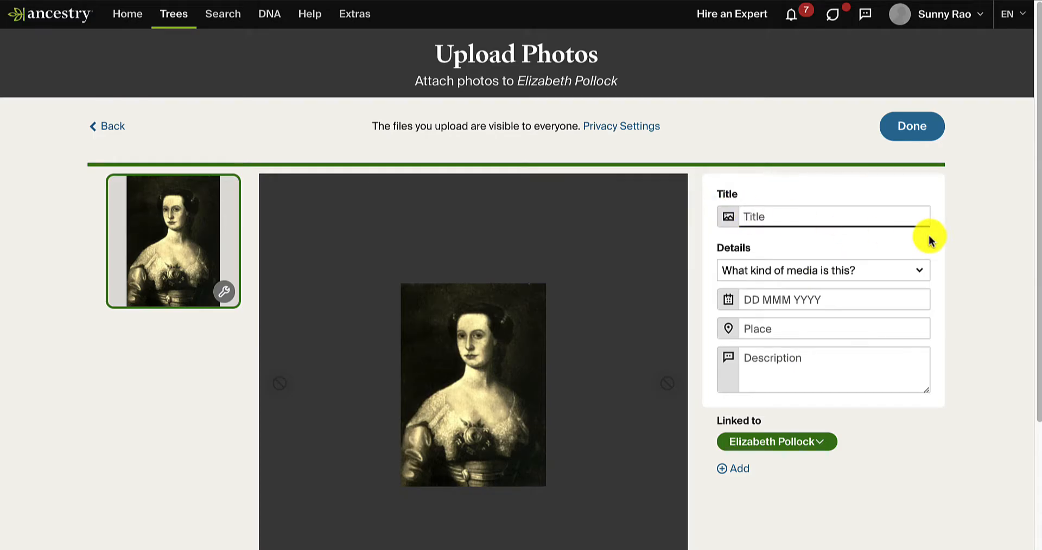
type("Elizabeth Pollock")
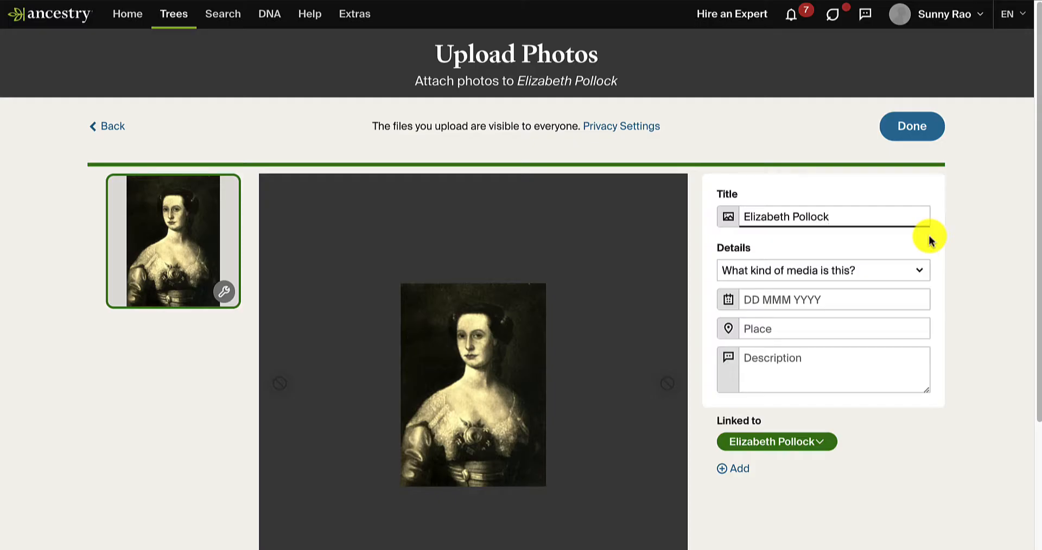
Classify the uploaded photo as Portrait / Family Photo and finish the upload
left_click(916, 270)
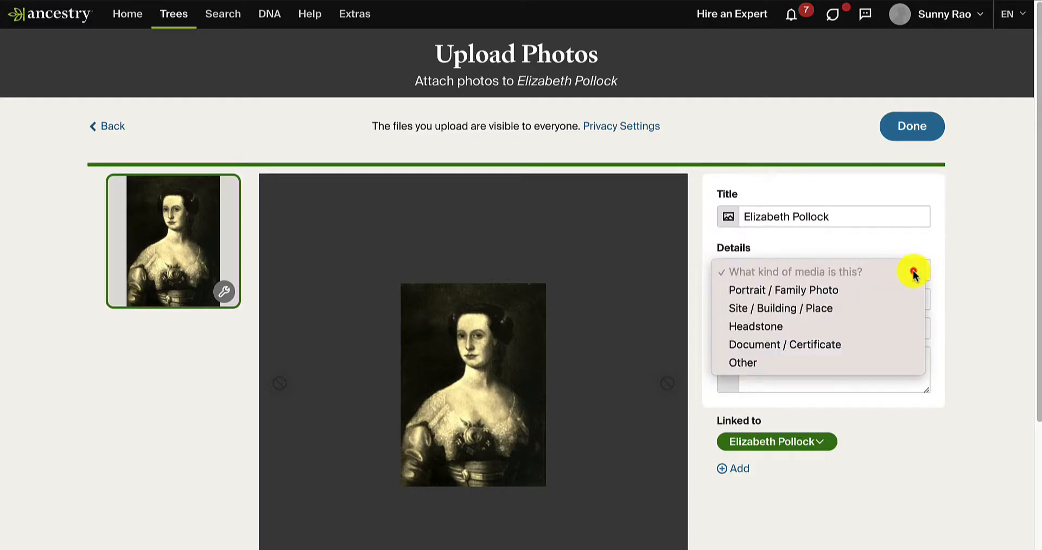
left_click(881, 290)
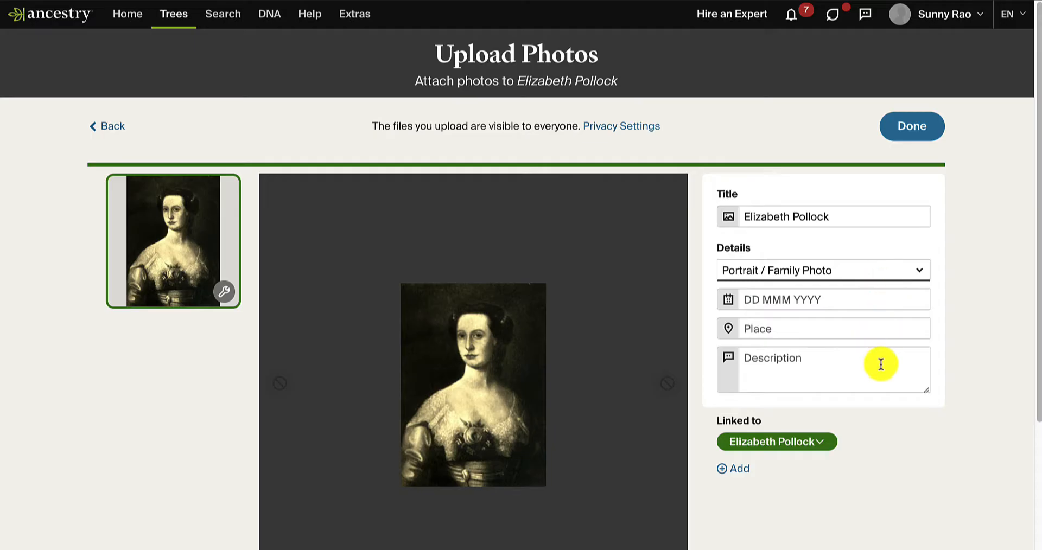
left_click(907, 139)
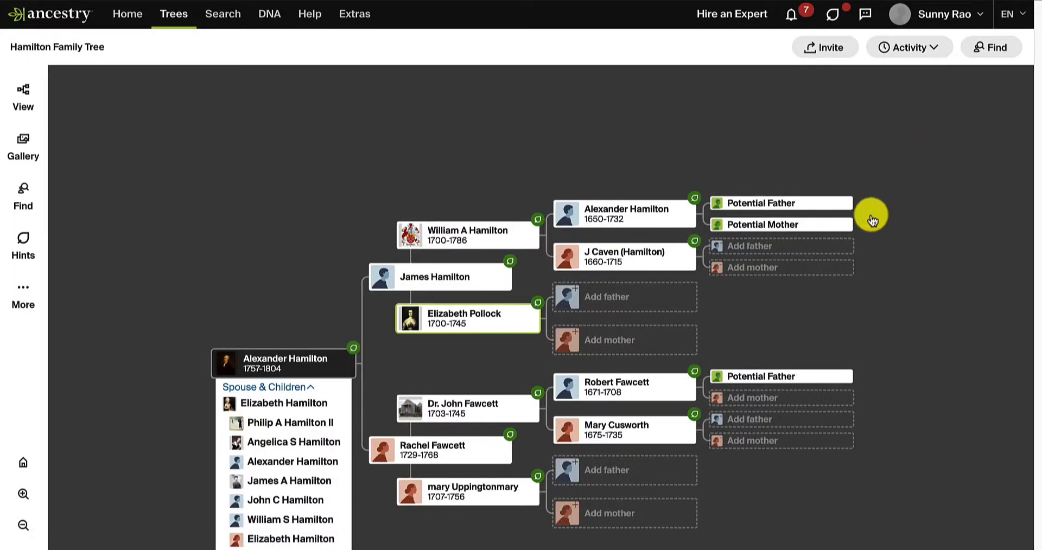
Review the picture and life details on the paternal grandmother's card in the tree
left_click(484, 321)
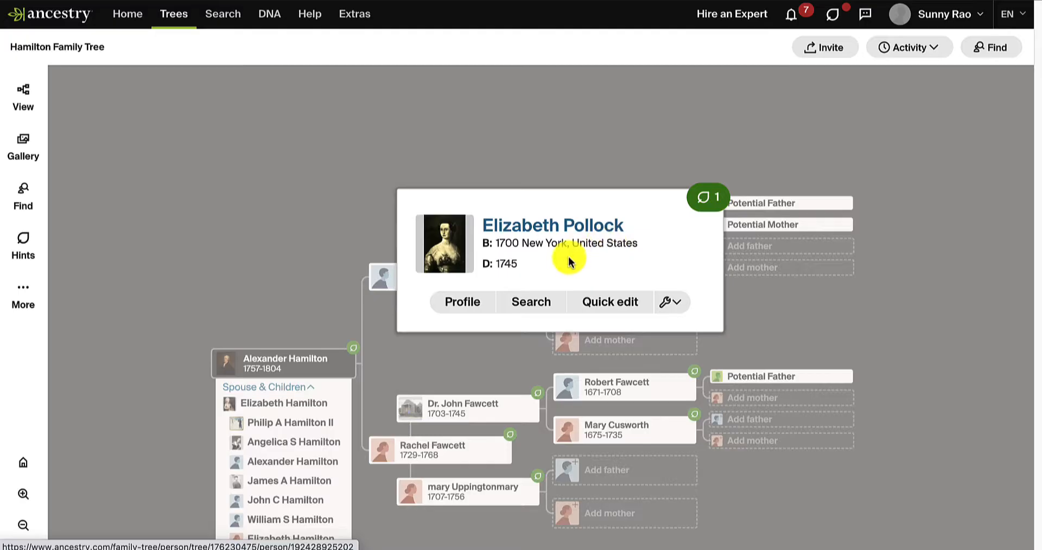
left_click(457, 365)
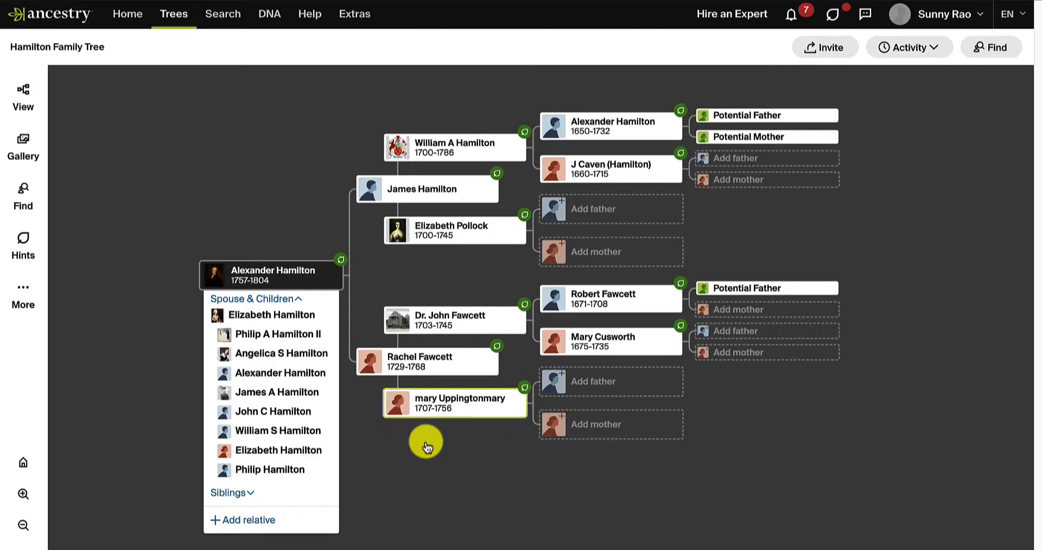
Open the maternal grandmother's quick edit form and capitalize the initial letter of her first name
left_click(468, 410)
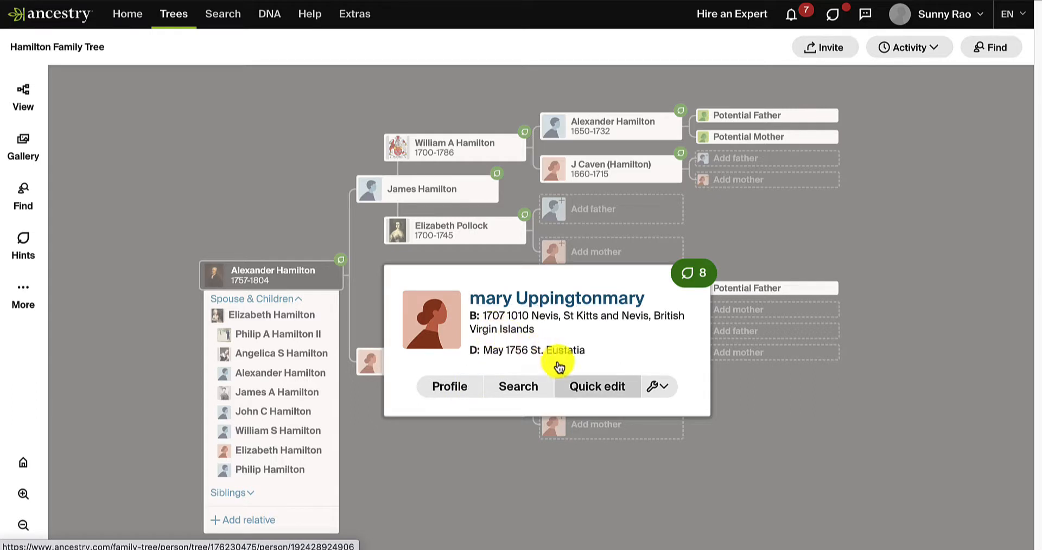
left_click(612, 390)
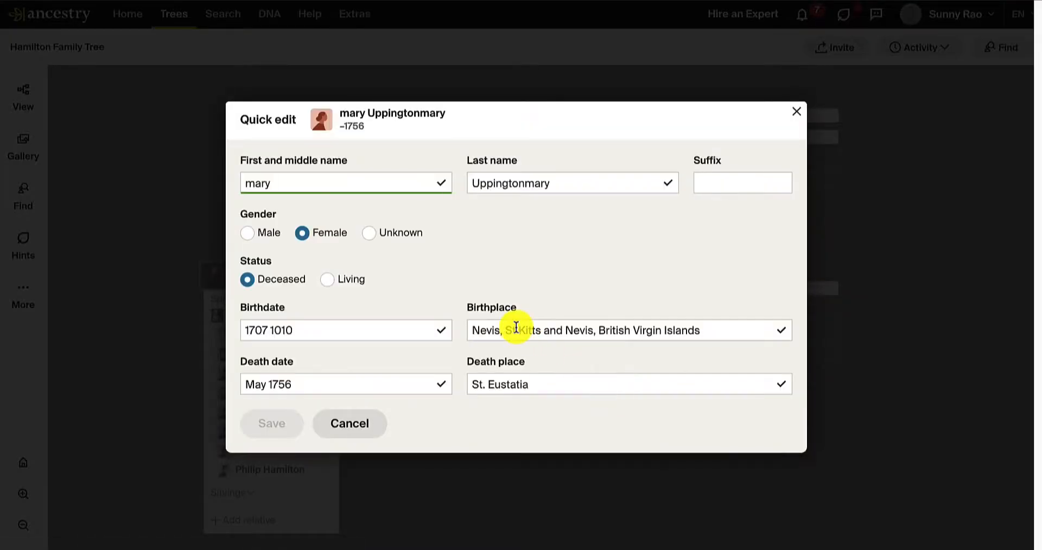
left_click(252, 183)
key("BackSpace")
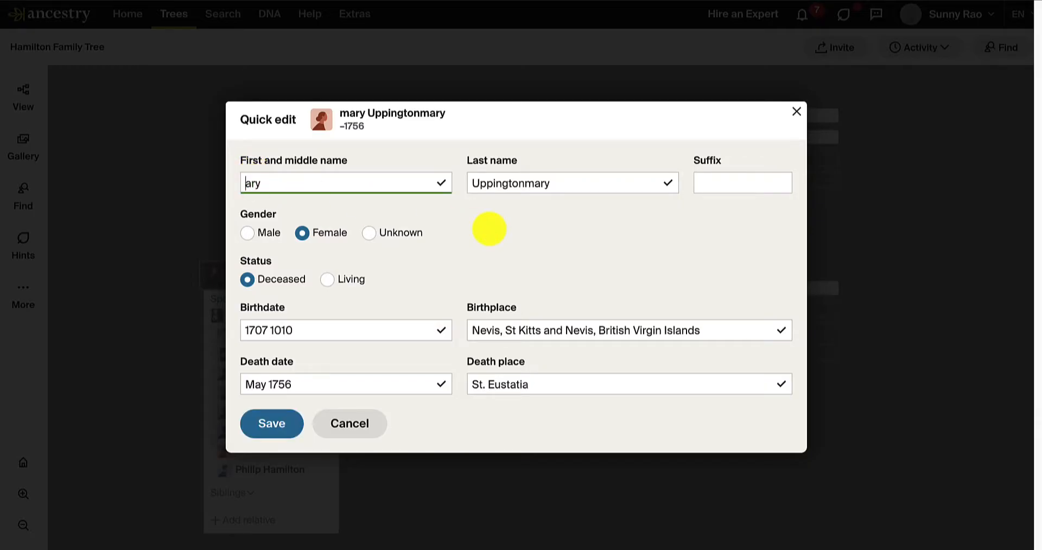
type("M")
Remove the first name wrongly appended to the end of the maternal grandmother's last name
left_click(594, 184)
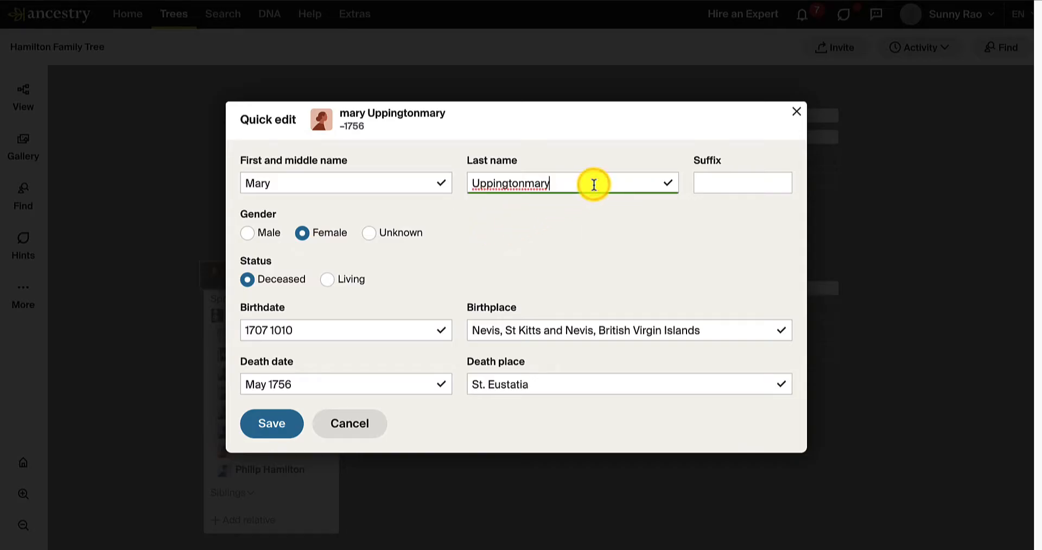
key("BackSpace")
key("BackSpace")
key("BackSpace")
key("BackSpace")
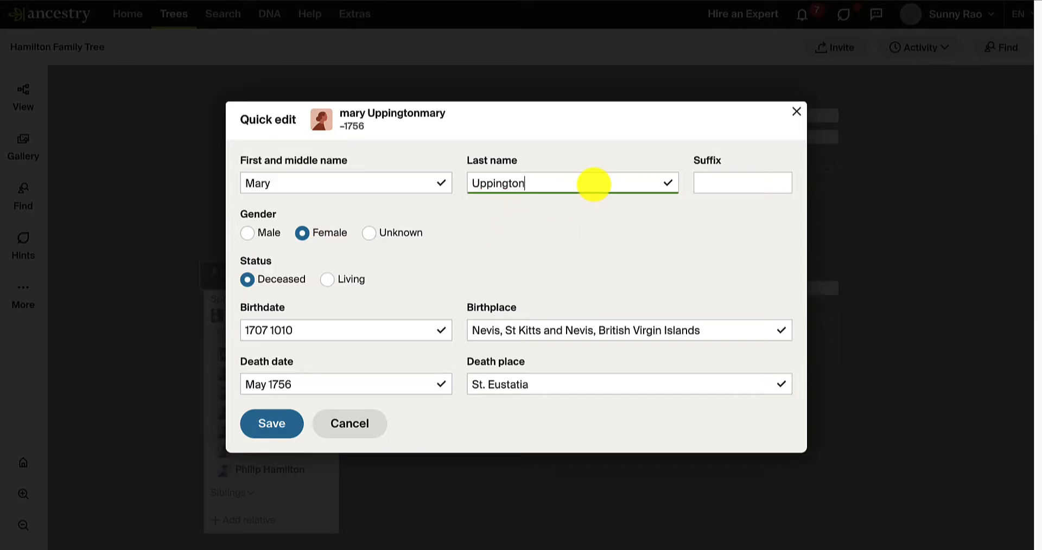
left_click(583, 244)
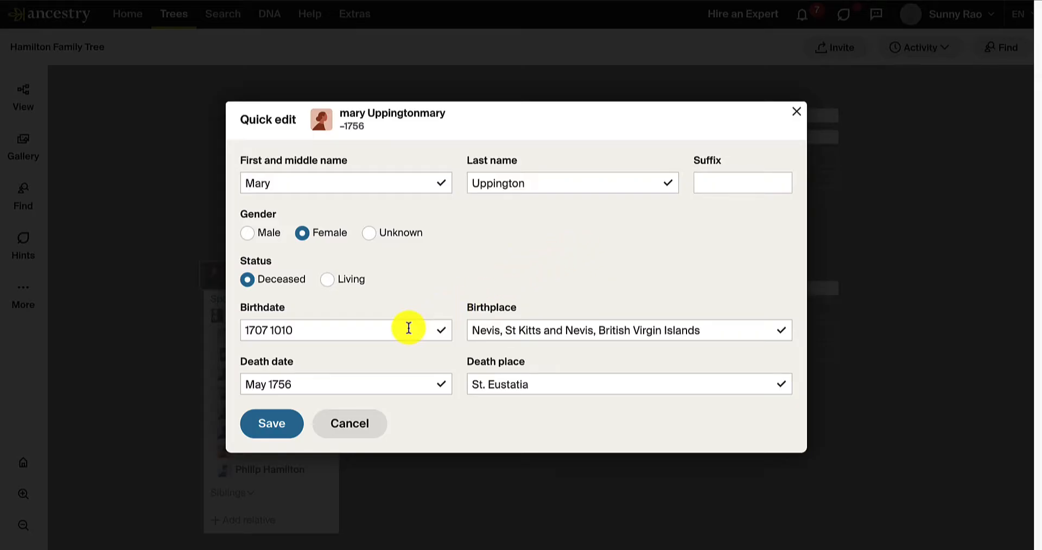
Delete the stray digits after the year in the maternal grandmother's birthdate
left_click(364, 330)
key("BackSpace")
key("BackSpace")
key("BackSpace")
key("BackSpace")
key("BackSpace")
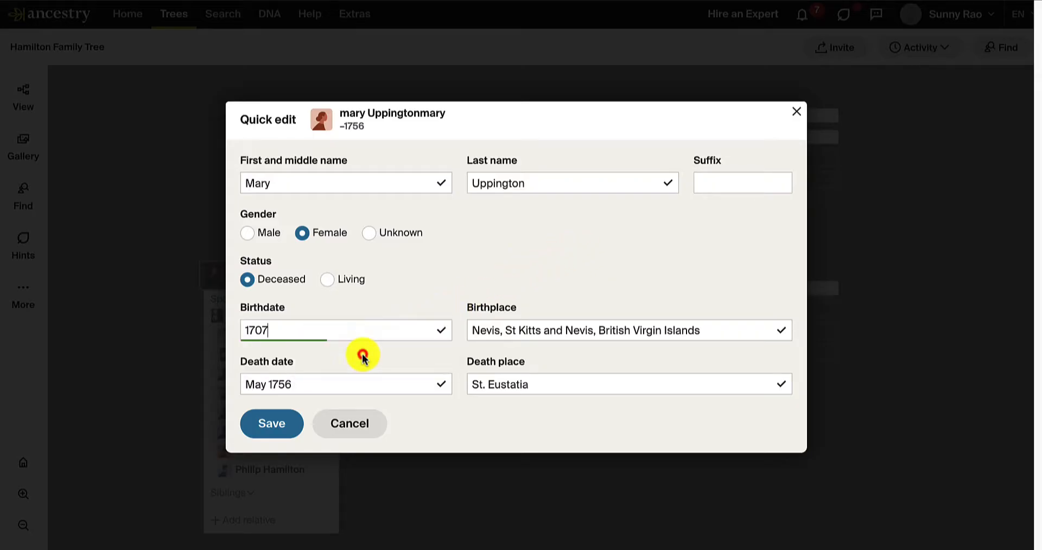
Try replacing the birthdate with a full date in day, abbreviated month and year format, and check the birthplace suggestions
left_click_drag(379, 331, 207, 339)
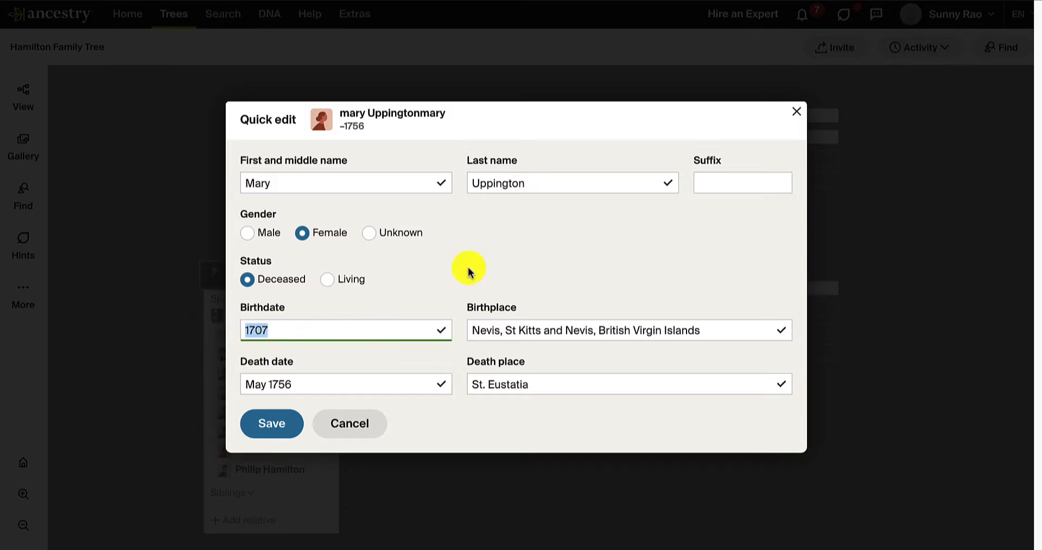
key("BackSpace")
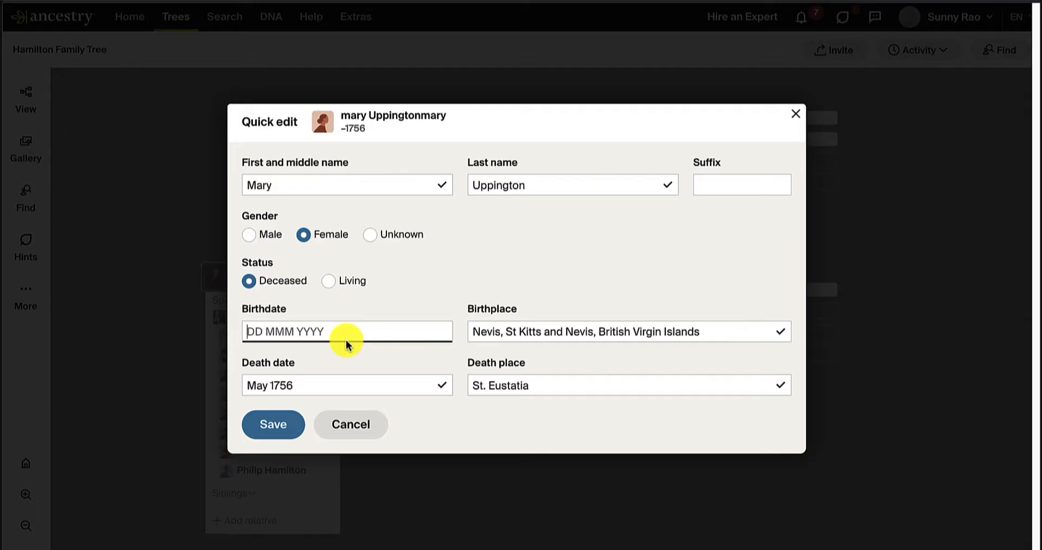
type("1 Mar 1710")
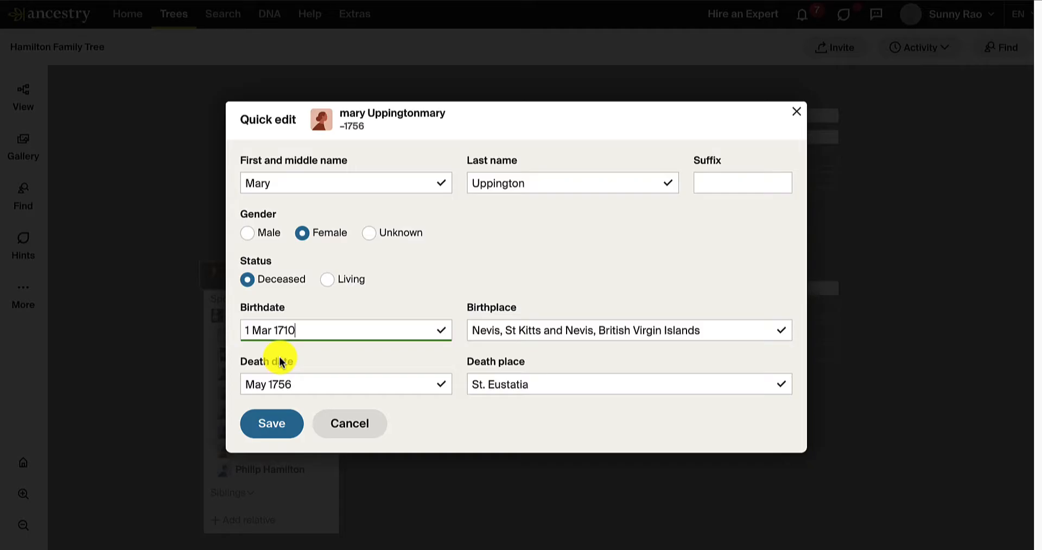
left_click(578, 332)
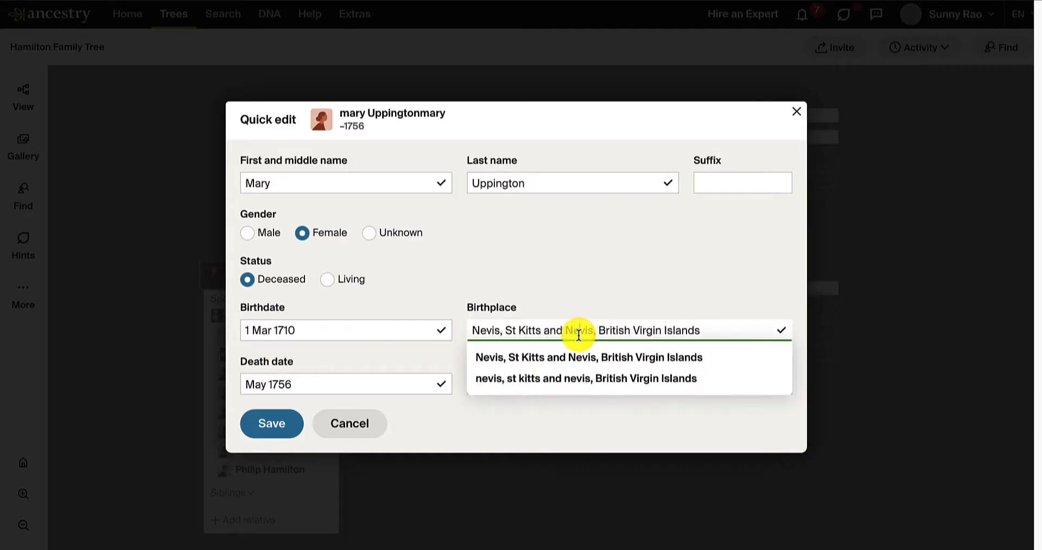
left_click(579, 294)
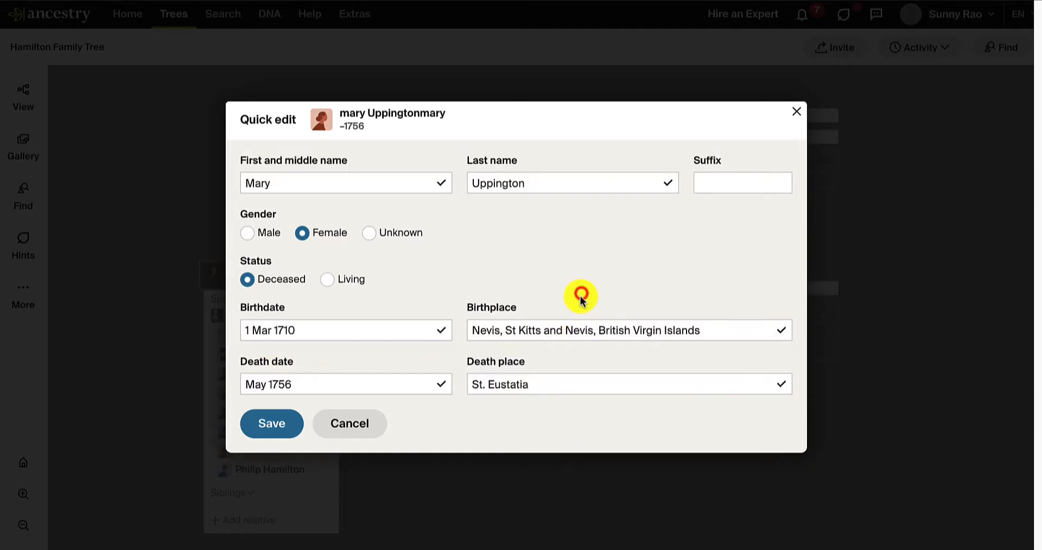
Try replacing the maternal grandmother's death place with the suggested New York, United States
left_click(558, 379)
triple_click(561, 383)
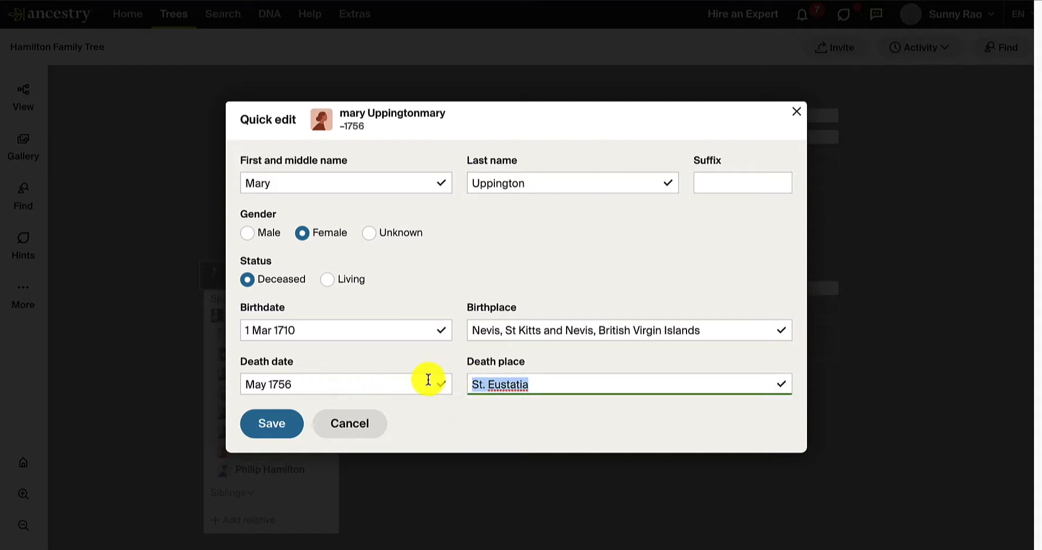
type("New Yo")
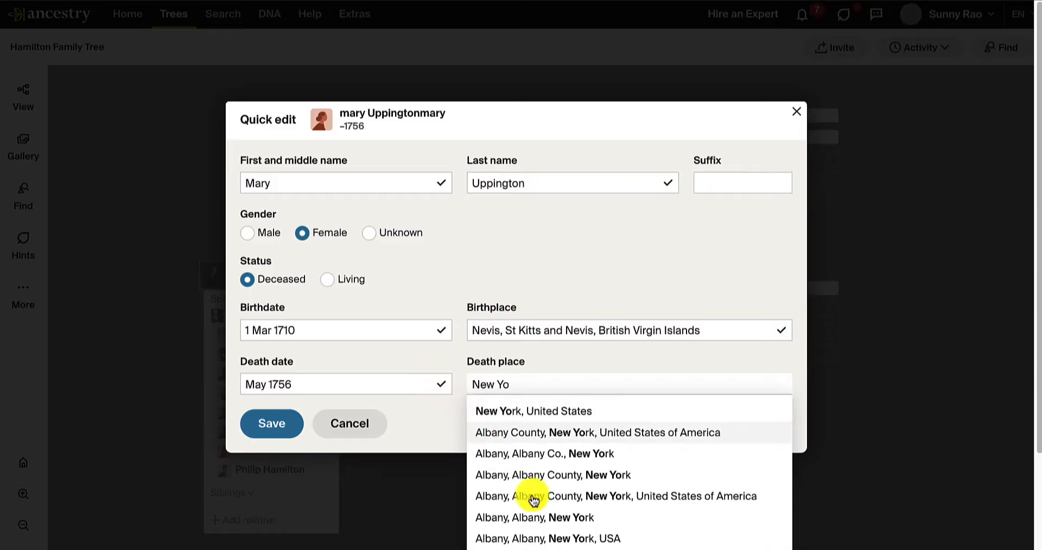
scroll(570, 537, "down", 1)
scroll(571, 542, "down", 2)
key("Up")
key("Up")
key("Up")
key("Up")
key("Up")
key("Up")
key("Up")
key("Up")
key("Up")
key("Up")
key("Up")
key("Up")
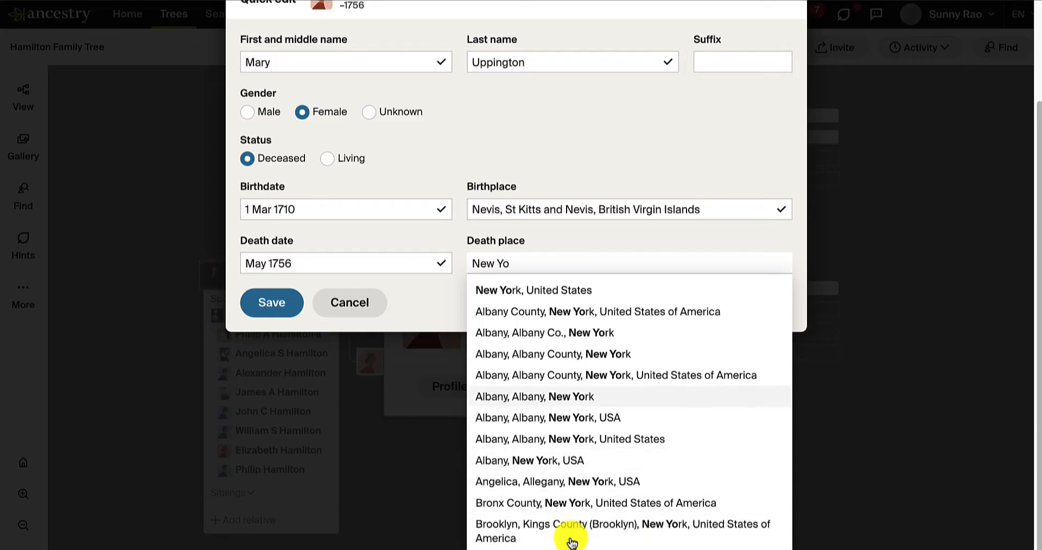
key("Down")
key("Down")
key("Down")
key("Down")
key("Down")
key("Down")
key("Down")
key("Down")
key("Down")
key("Up")
key("Up")
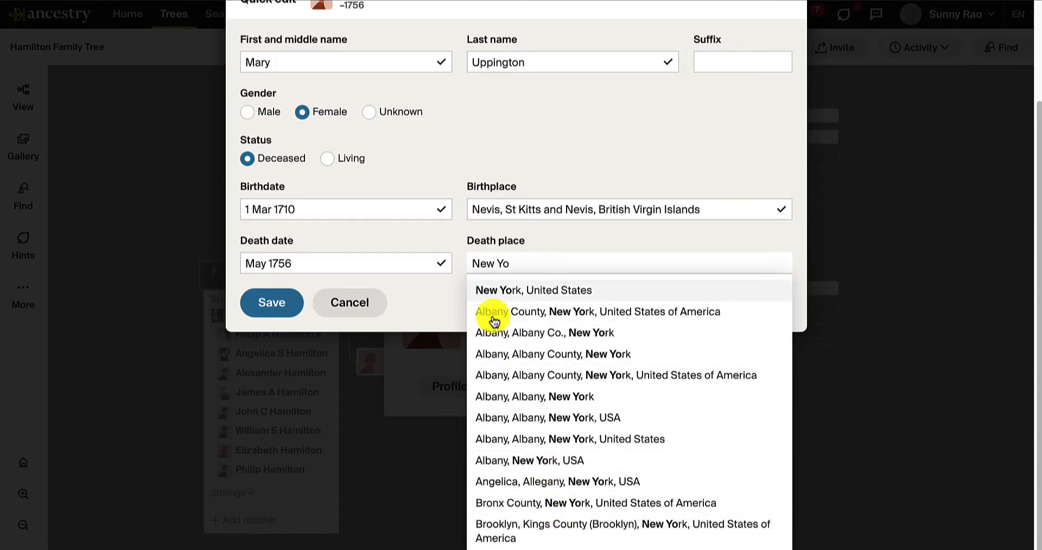
left_click(543, 292)
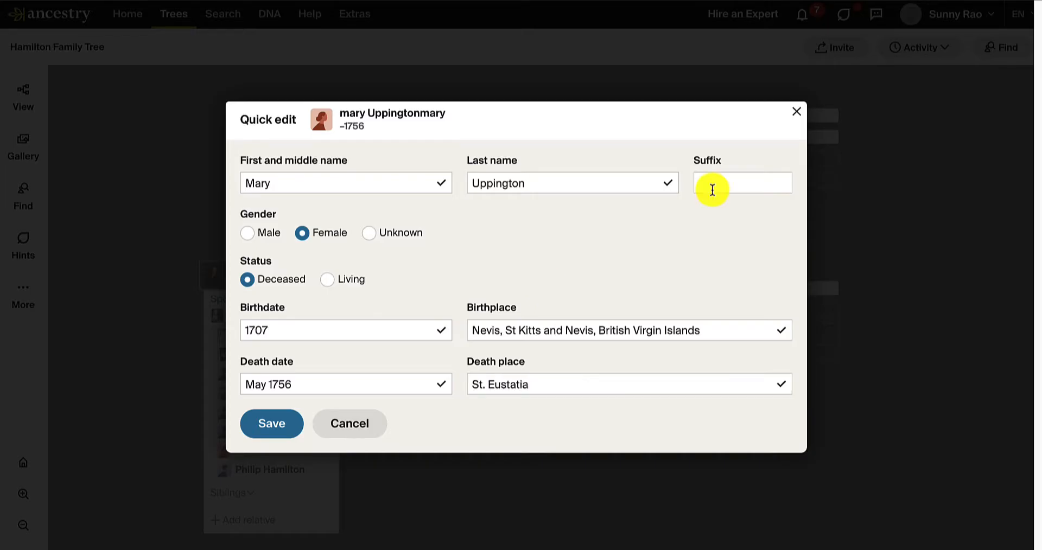
Save the corrected name and birthdate of the maternal grandmother
left_click(257, 424)
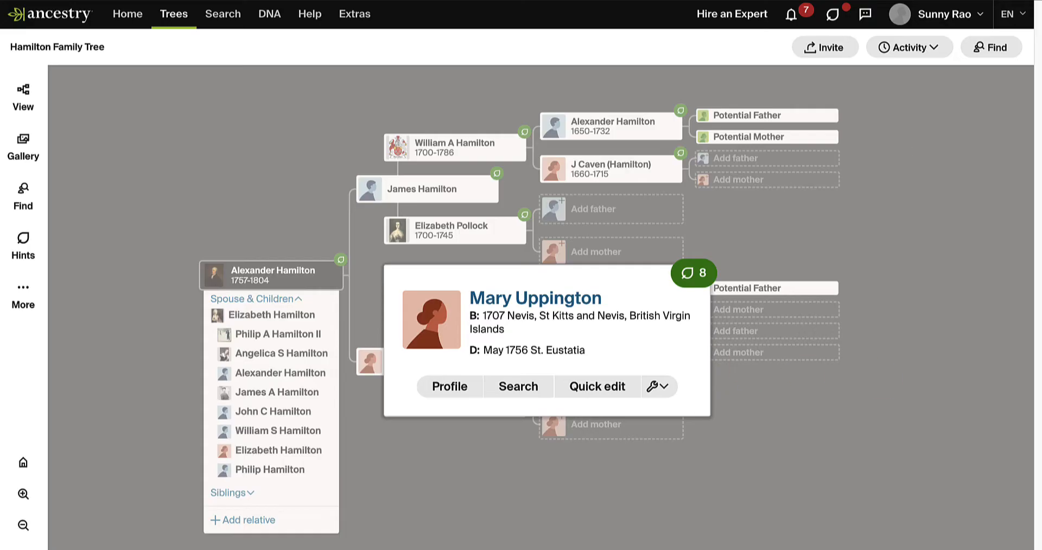
key("super+Tab")
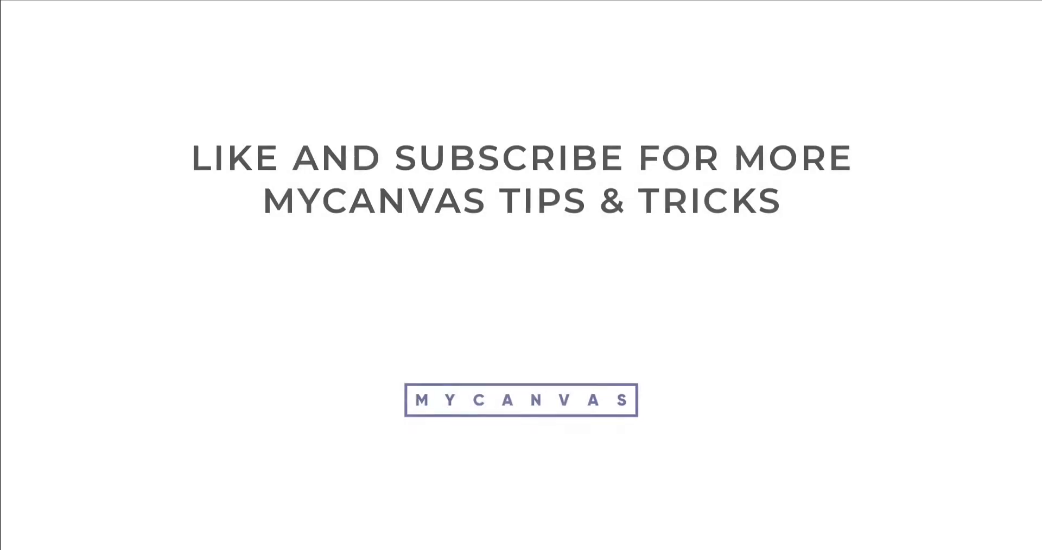